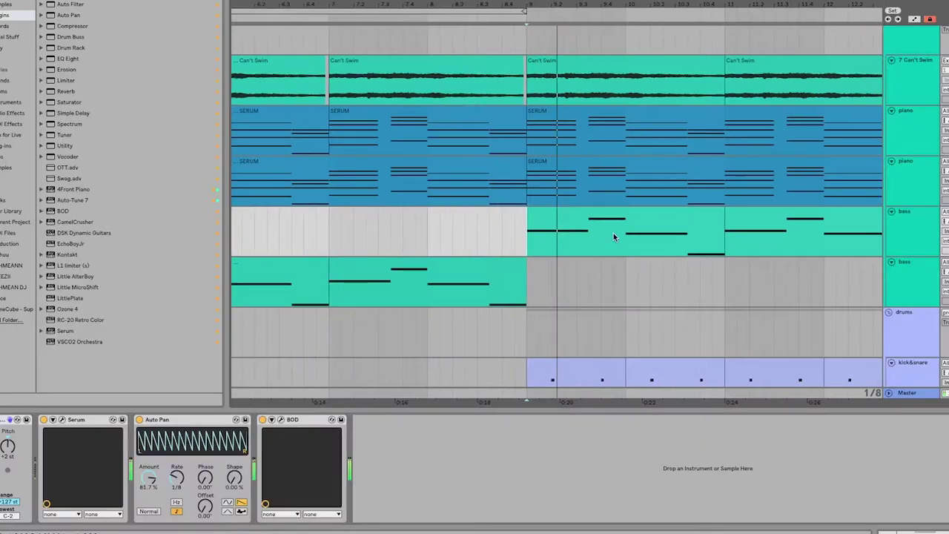
# Step: Enlarge the note editor for the drum clip with the REMEDY kick, snare and clap pattern
pyautogui.scroll(-2, 613, 233)
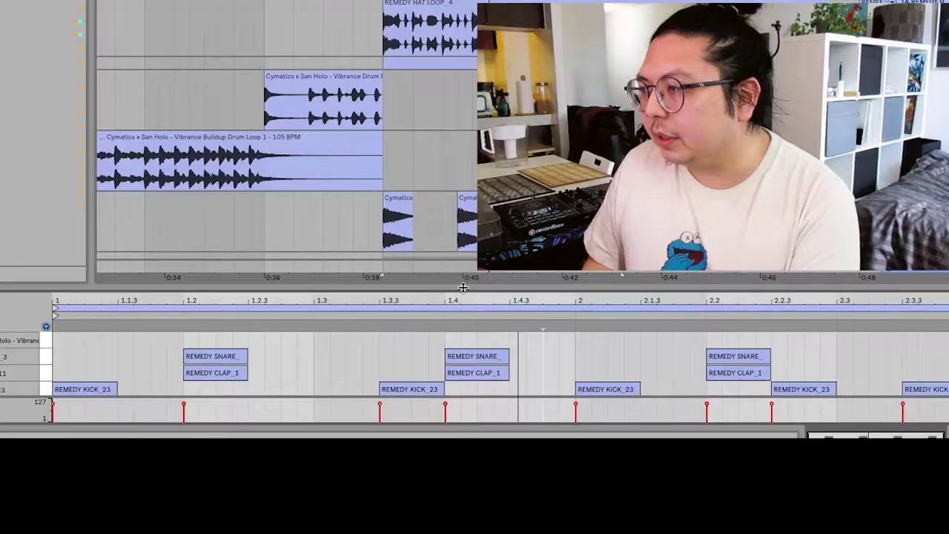
pyautogui.moveTo(462, 287); pyautogui.dragTo(462, 215)
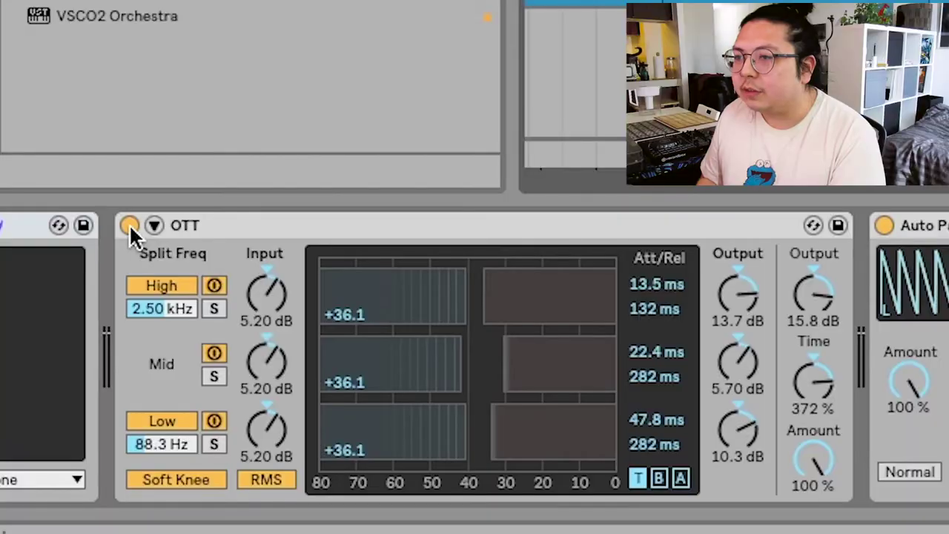
# Step: Bypass the OTT device and switch it back on to compare the sound
pyautogui.click(129, 224)
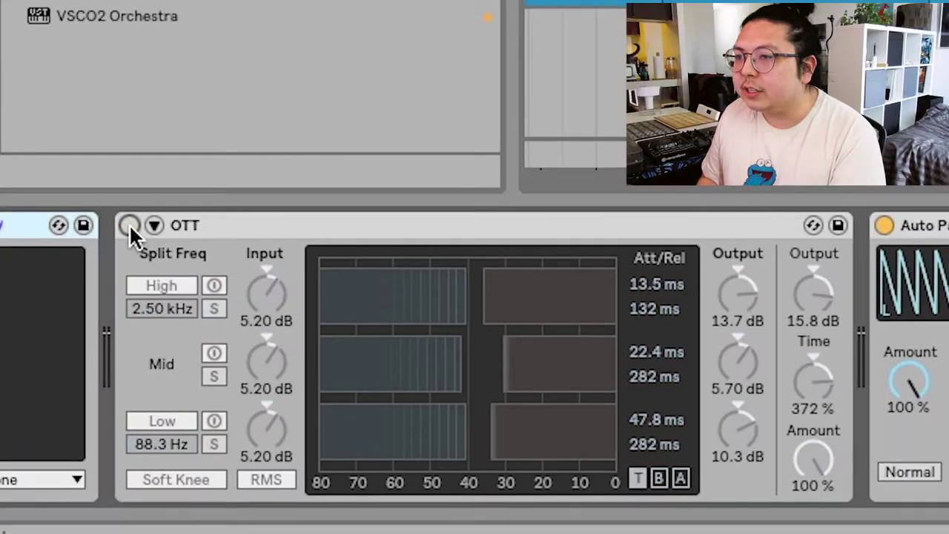
pyautogui.click(129, 224)
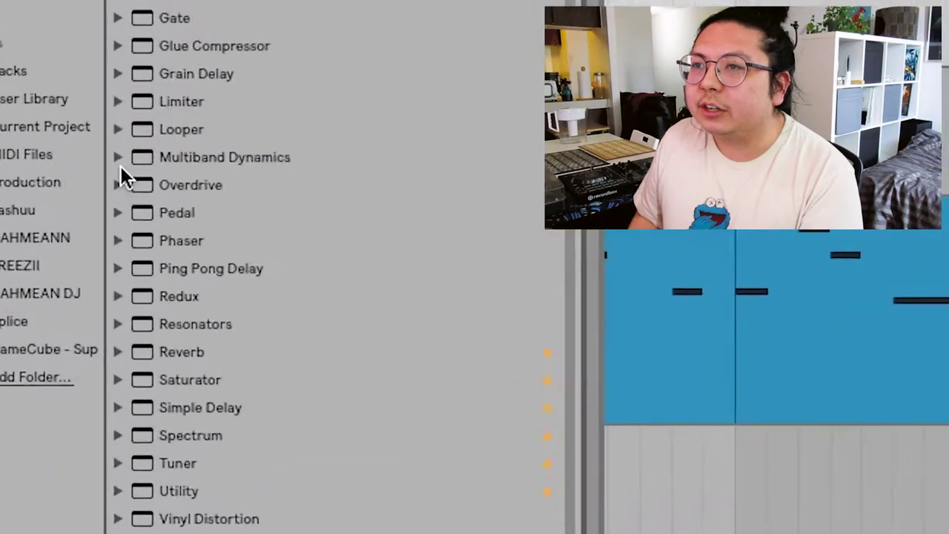
# Step: Find the OTT preset among the Multiband Dynamics presets and switch the track's OTT device on
pyautogui.click(83, 264)
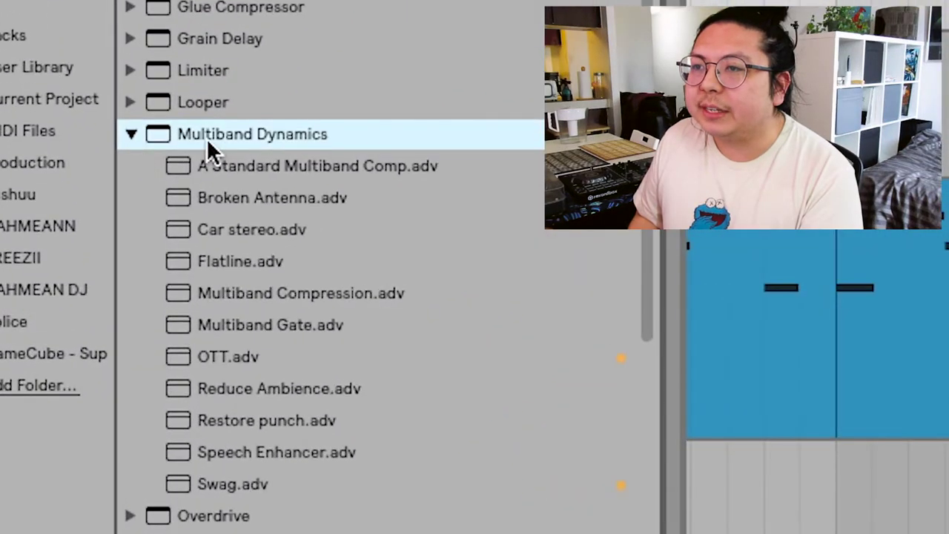
pyautogui.scroll(-3, 83, 268)
pyautogui.click(235, 191)
pyautogui.click(228, 169)
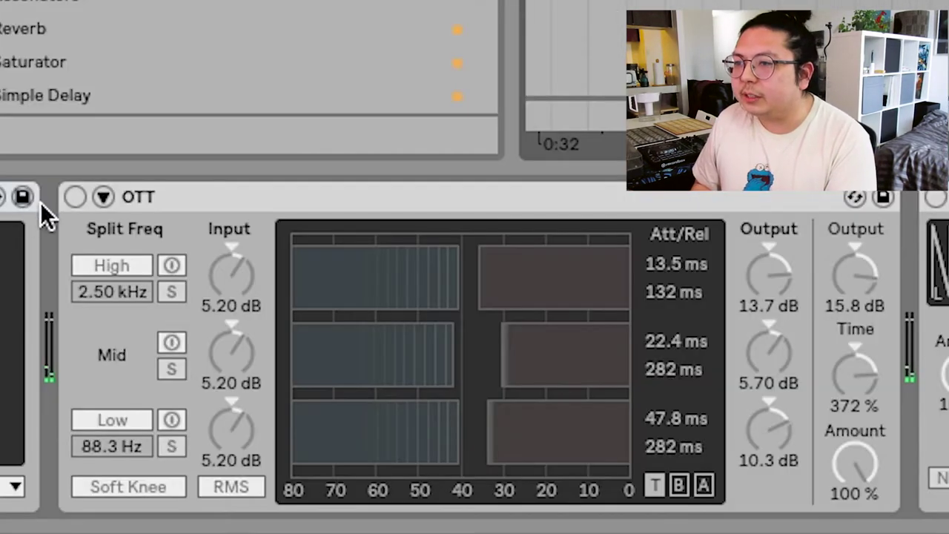
pyautogui.click(74, 196)
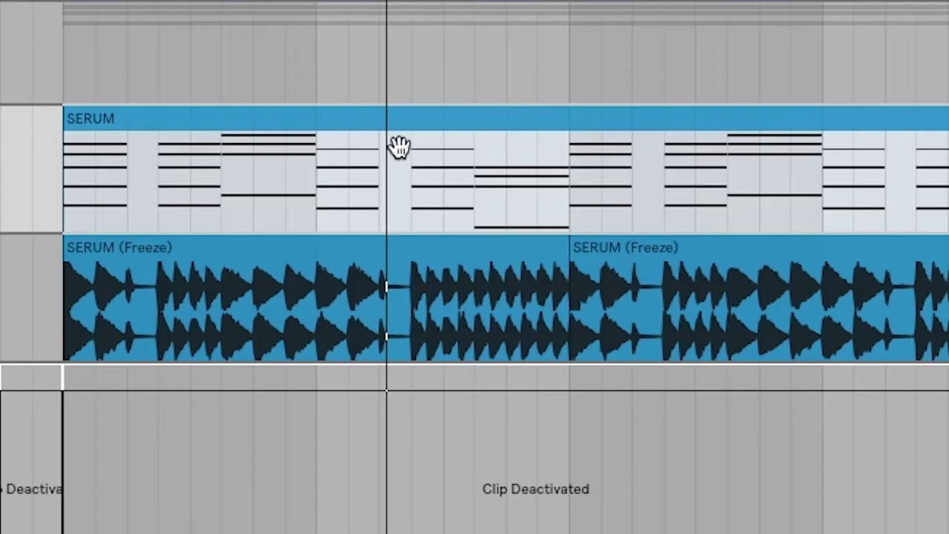
# Step: Deactivate the SERUM MIDI clip and select the first frozen SERUM audio clip below it
pyautogui.click(399, 146)
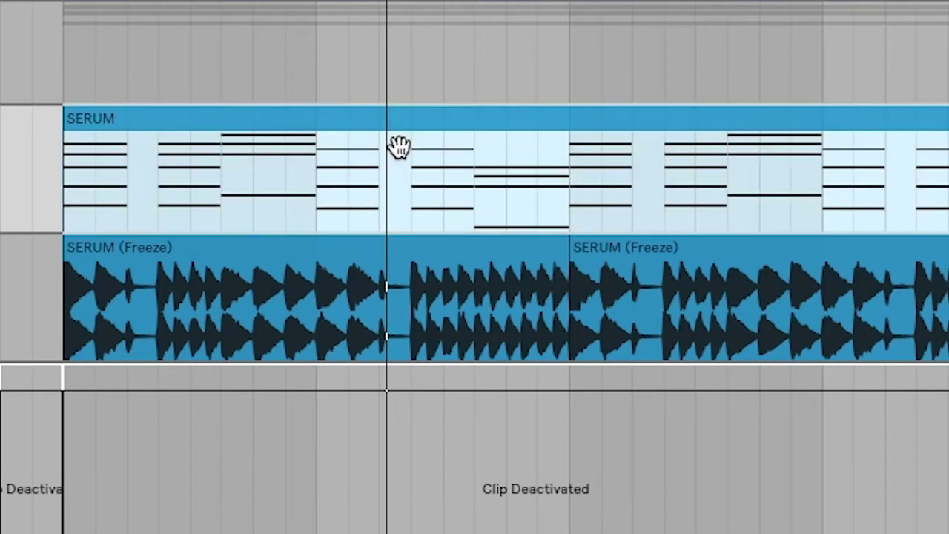
pyautogui.press('0')
pyautogui.click(121, 305)
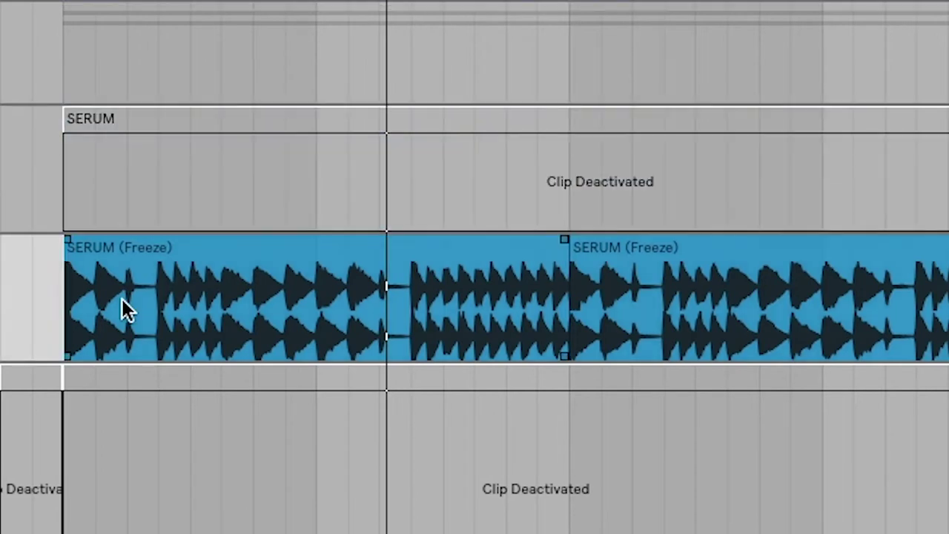
# Step: Select the LittlePlate device and open the CamelCrusher plug-in window in the effect chain
pyautogui.scroll(-1, 122, 306)
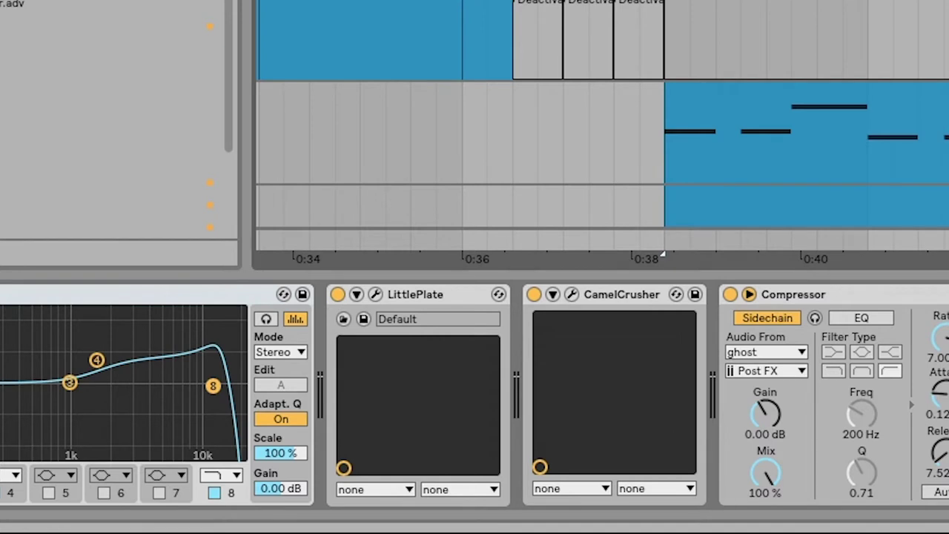
pyautogui.click(441, 291)
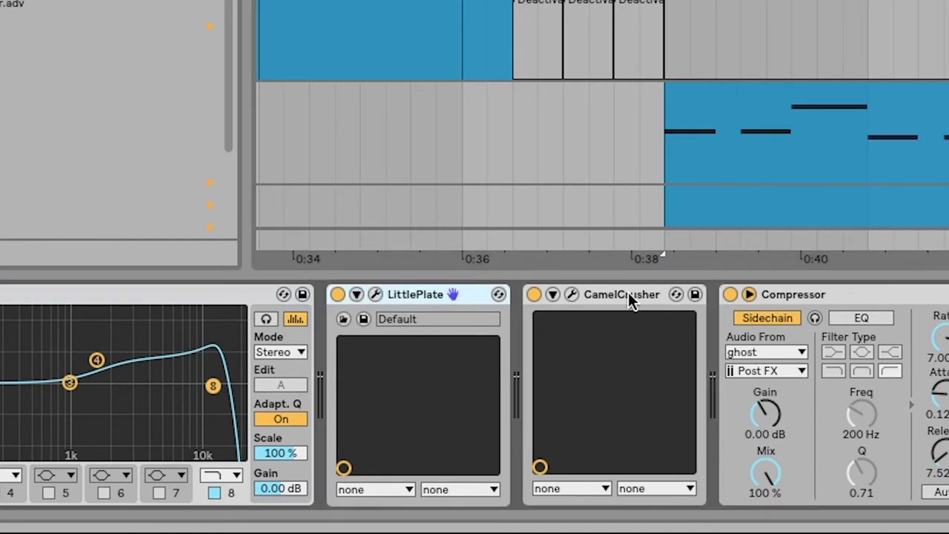
pyautogui.click(570, 295)
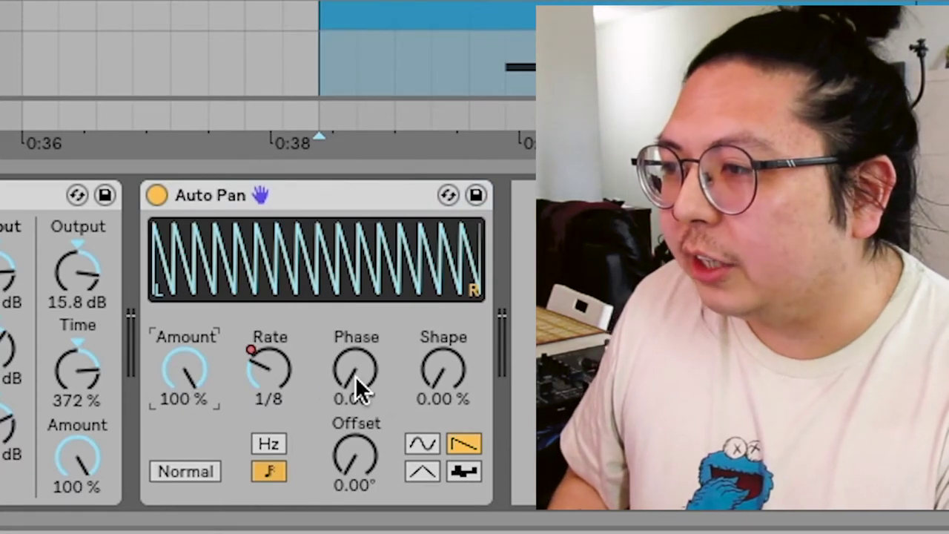
# Step: Set the Auto Pan phase to 0.00°
pyautogui.moveTo(356, 369)
pyautogui.mouseDown()
pyautogui.moveTo(356, 260)
pyautogui.moveTo(357, 368)
pyautogui.mouseUp()
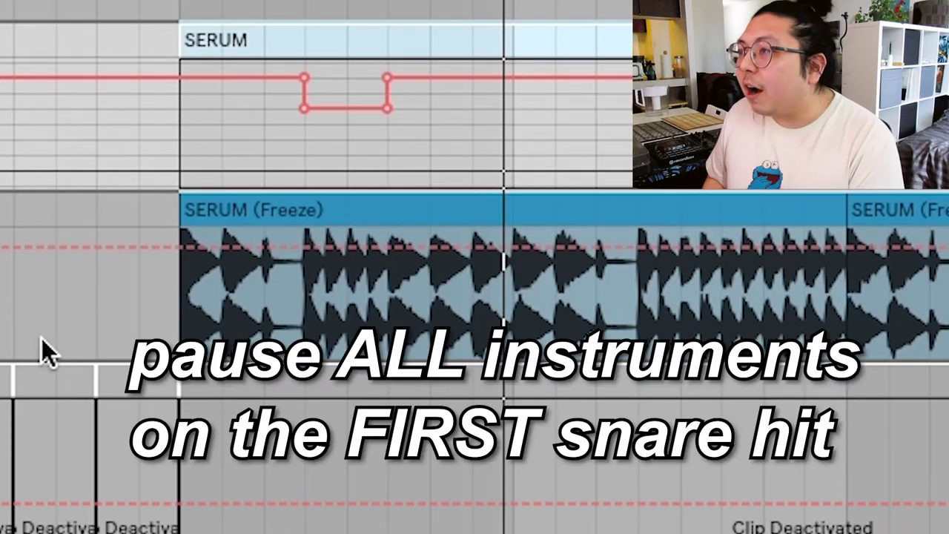
# Step: Place the insert marker at the first snare hit's pause in the frozen SERUM clip for a close view
pyautogui.click(265, 326)
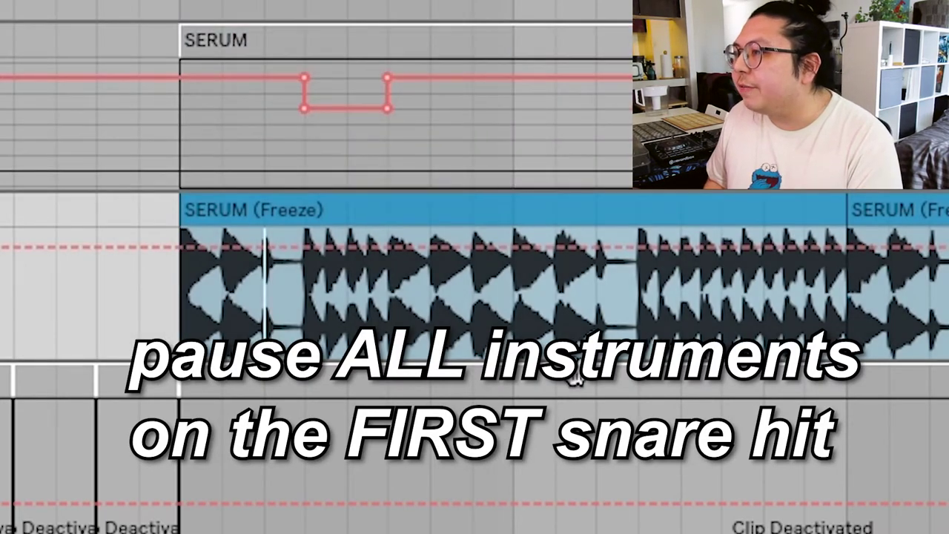
pyautogui.scroll(-5, 577, 380)
pyautogui.scroll(6, 575, 378)
pyautogui.scroll(3, 315, 130)
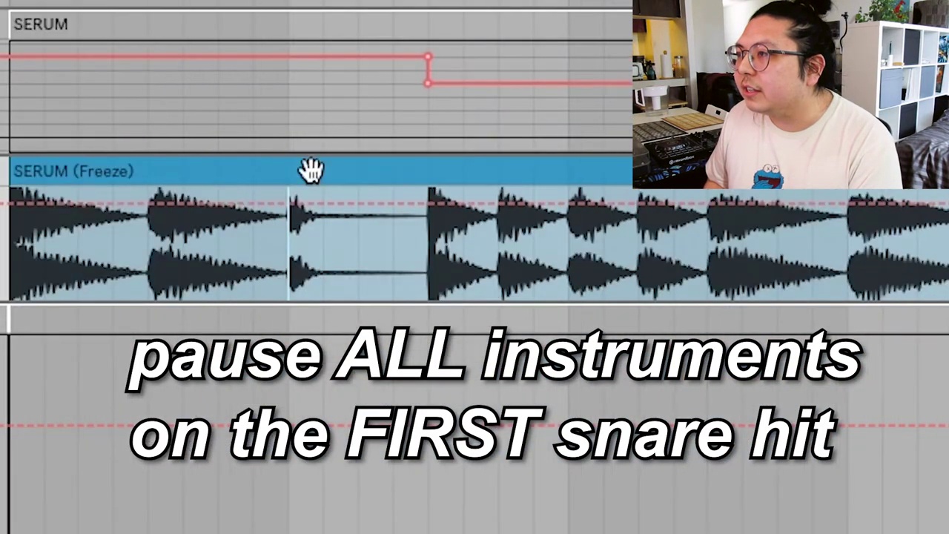
# Step: Play back the drop from the start of the frozen SERUM clip
pyautogui.click(5, 275)
pyautogui.press('space')
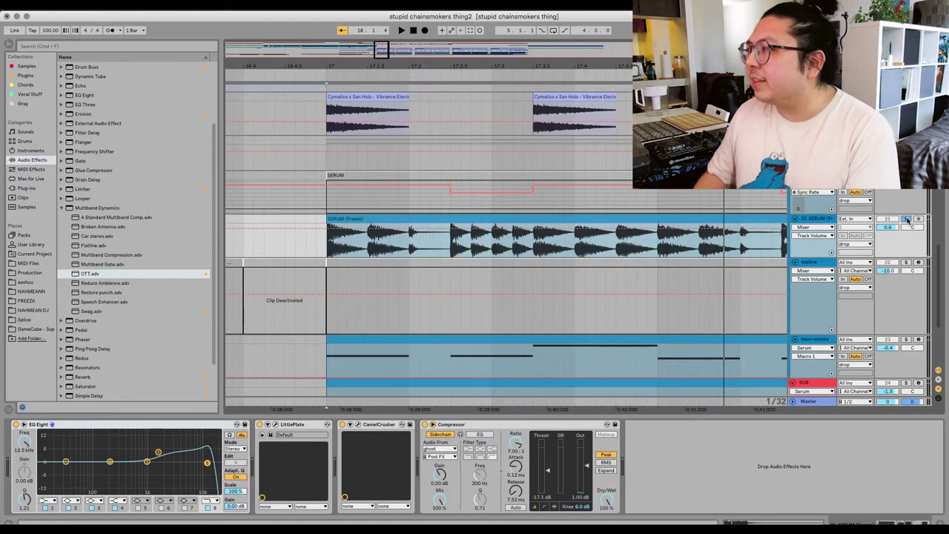
pyautogui.press('space')
pyautogui.scroll(-1, 372, 134)
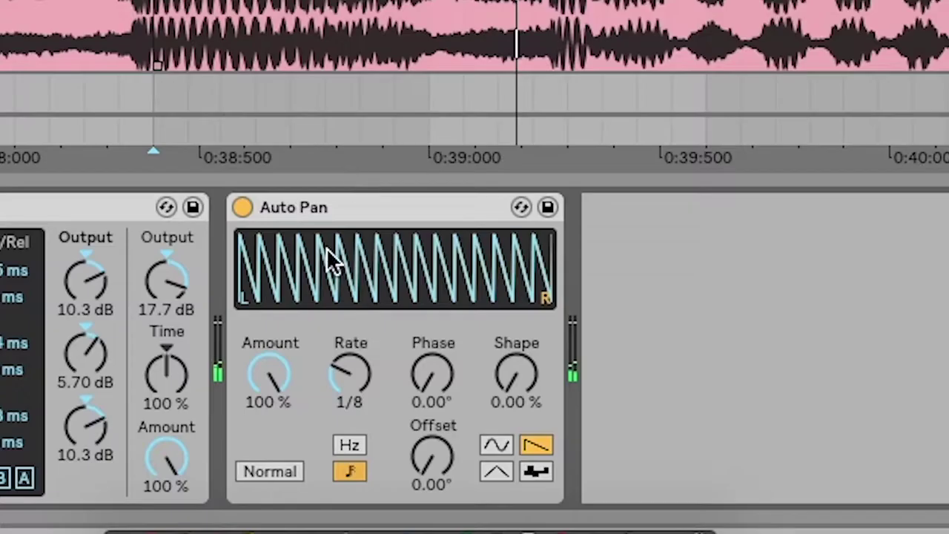
pyautogui.press('space')
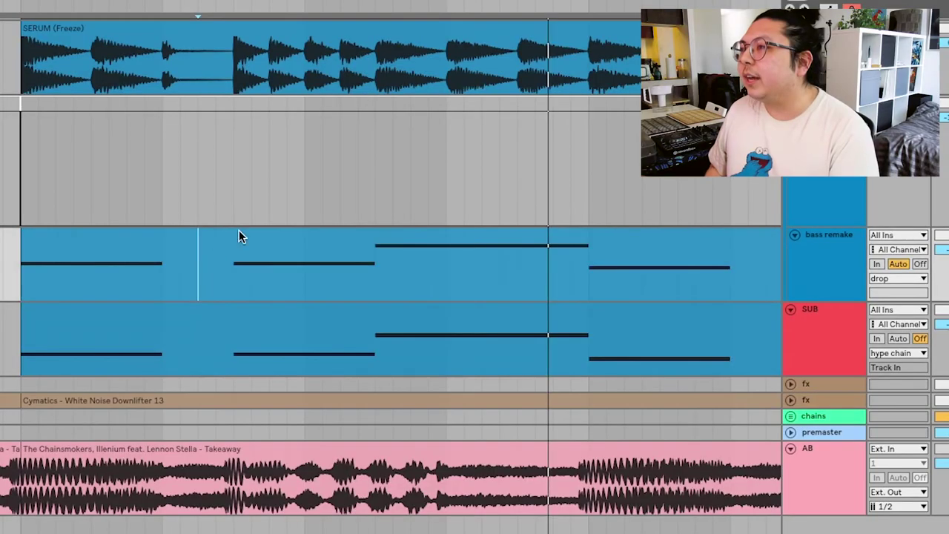
# Step: Select the bass remake clip at the start of the drop and view it alongside the other drop tracks
pyautogui.click(260, 233)
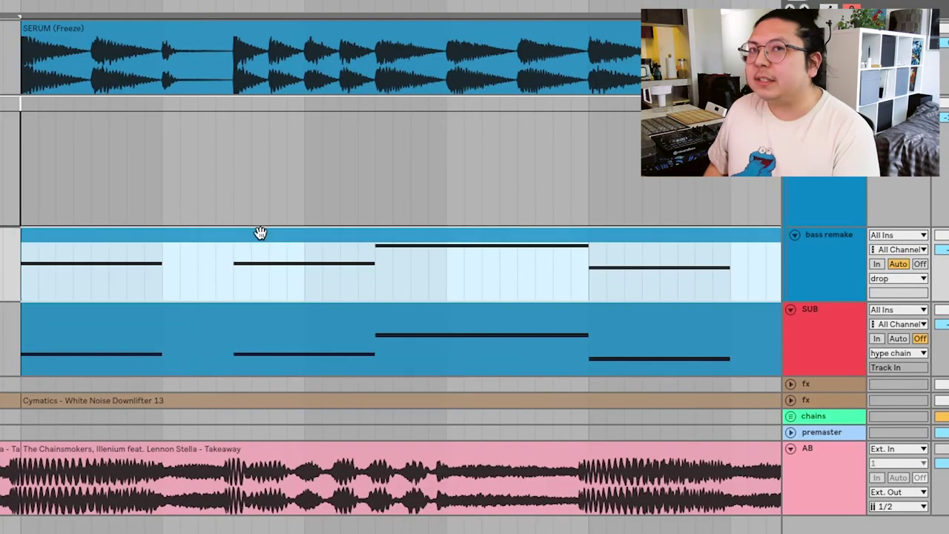
pyautogui.scroll(10, 260, 233)
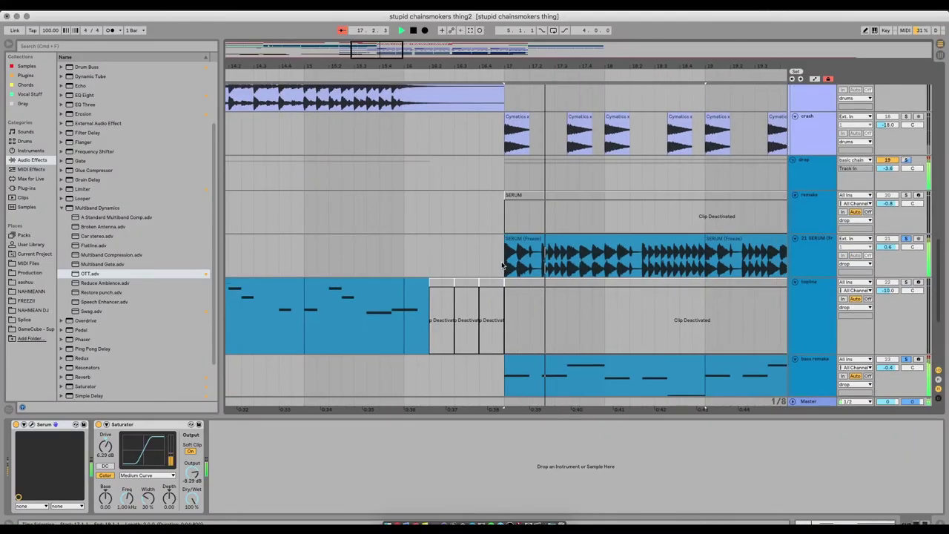
pyautogui.scroll(-3, 501, 266)
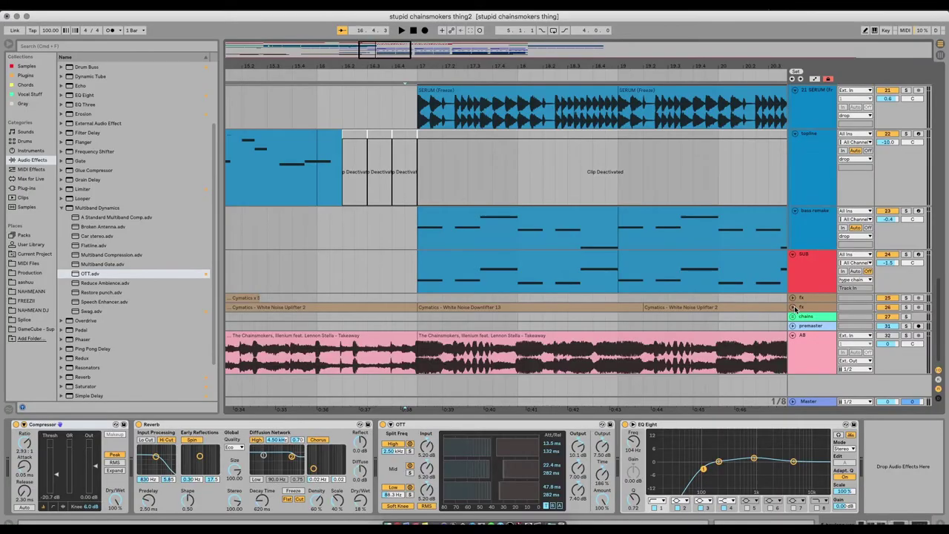
# Step: Unfold the second fx track to view its clips and review the drop's crash and Serum tracks
pyautogui.click(793, 306)
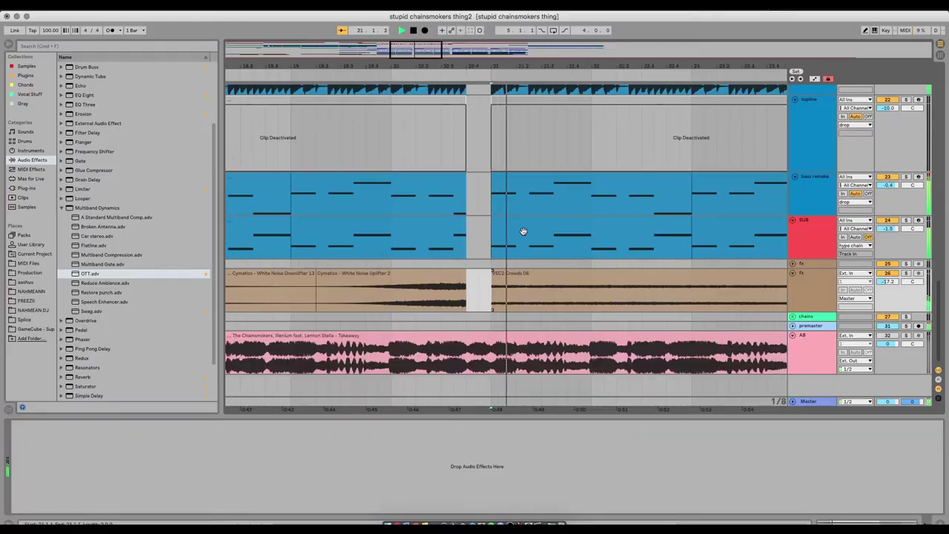
pyautogui.scroll(4, 523, 232)
pyautogui.scroll(4, 519, 193)
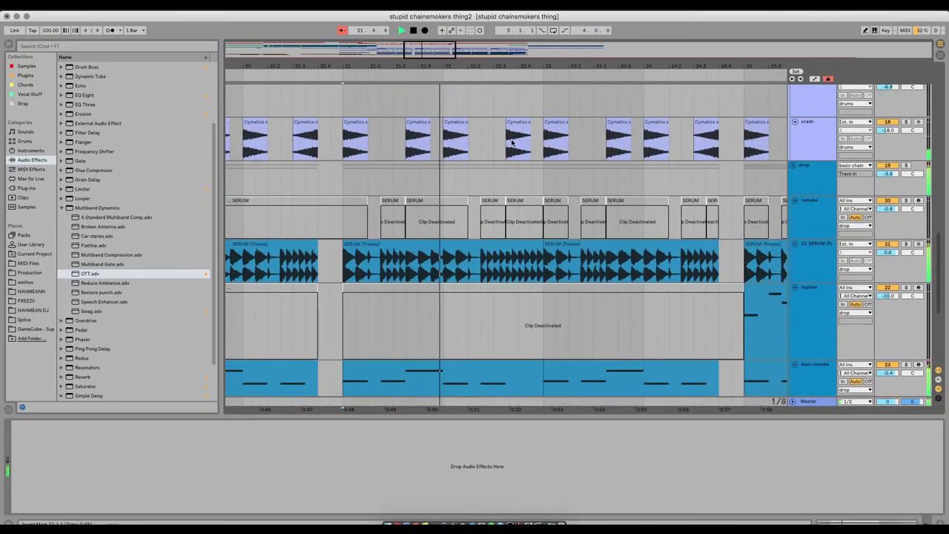